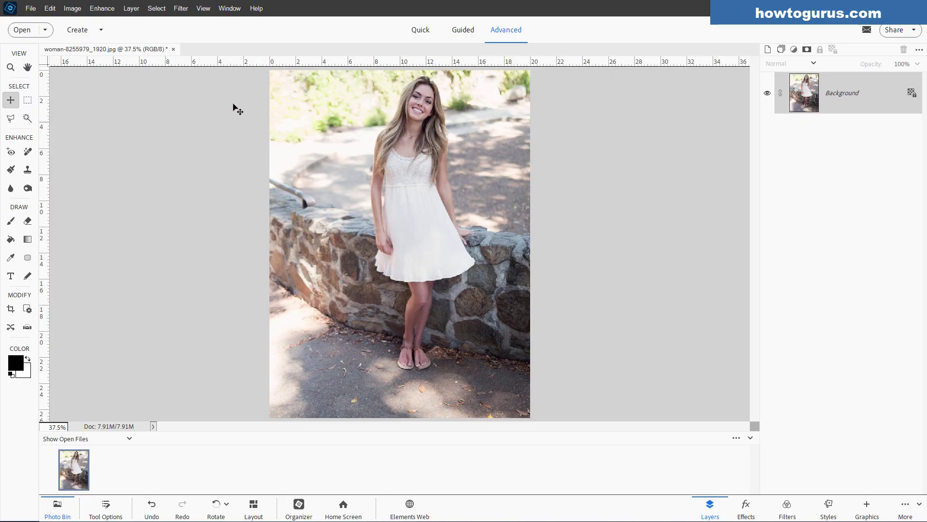
Browse the Enhance and Window menus, closing both without applying anything.
{"action": "left_click", "coordinate": [102, 8]}
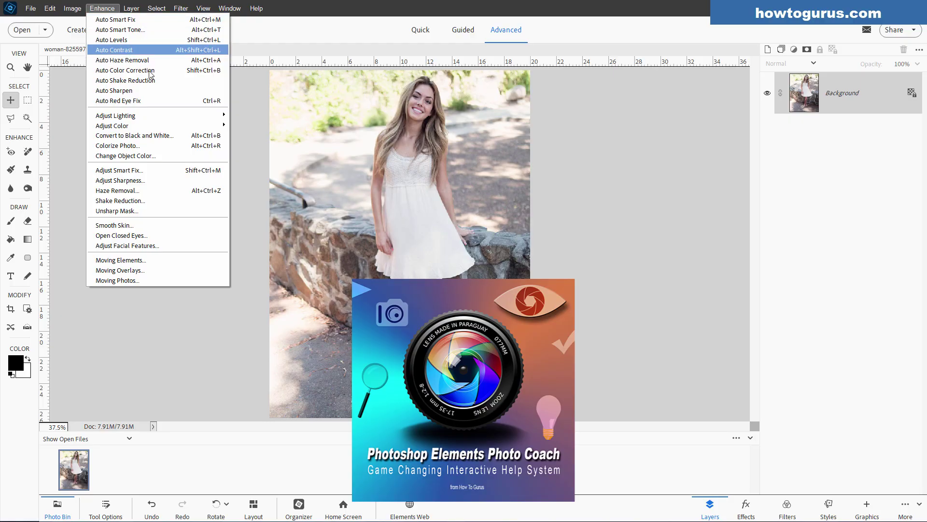
{"action": "left_click", "coordinate": [241, 117]}
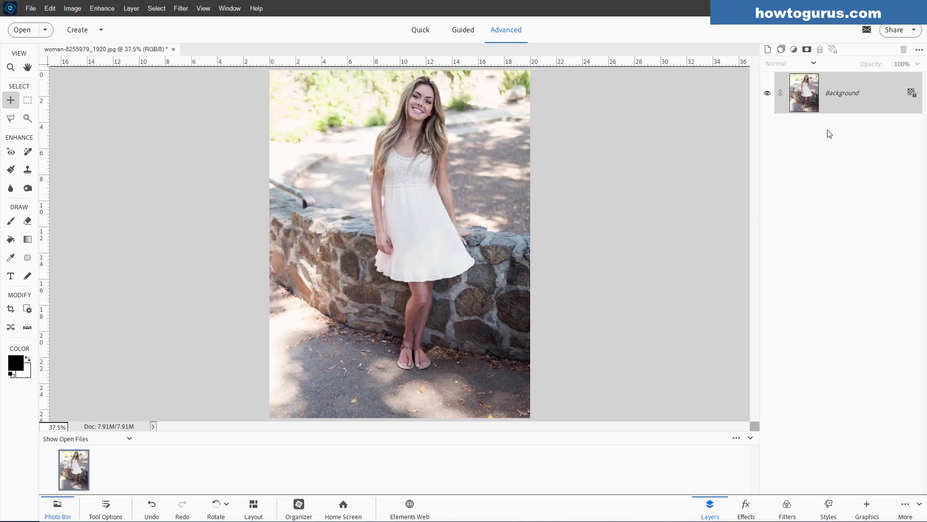
{"action": "left_click", "coordinate": [230, 11]}
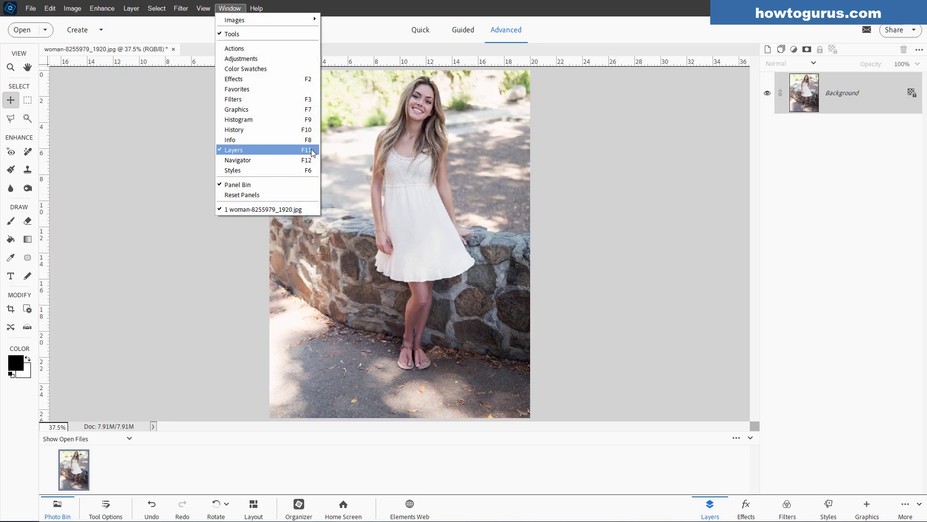
{"action": "left_click", "coordinate": [631, 225]}
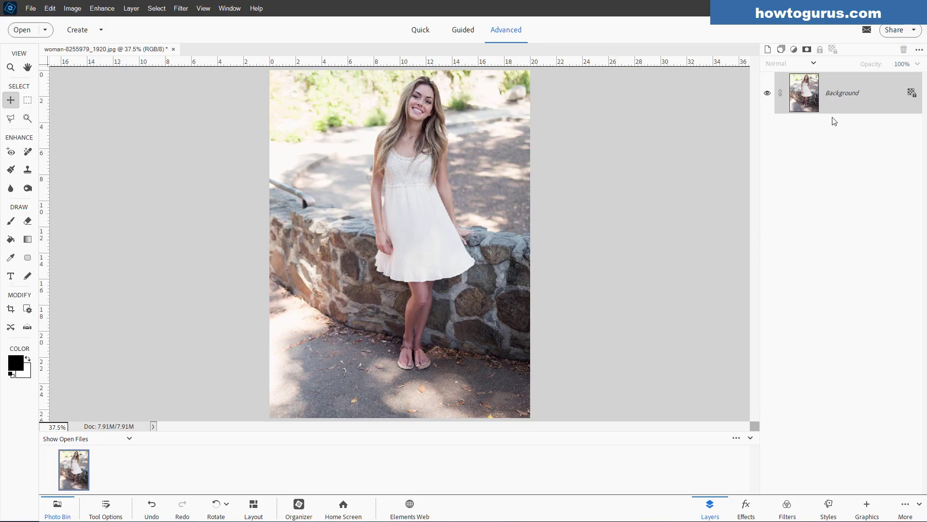
Duplicate the Background layer as Background copy and hide the original Background layer.
{"action": "right_click", "coordinate": [837, 96]}
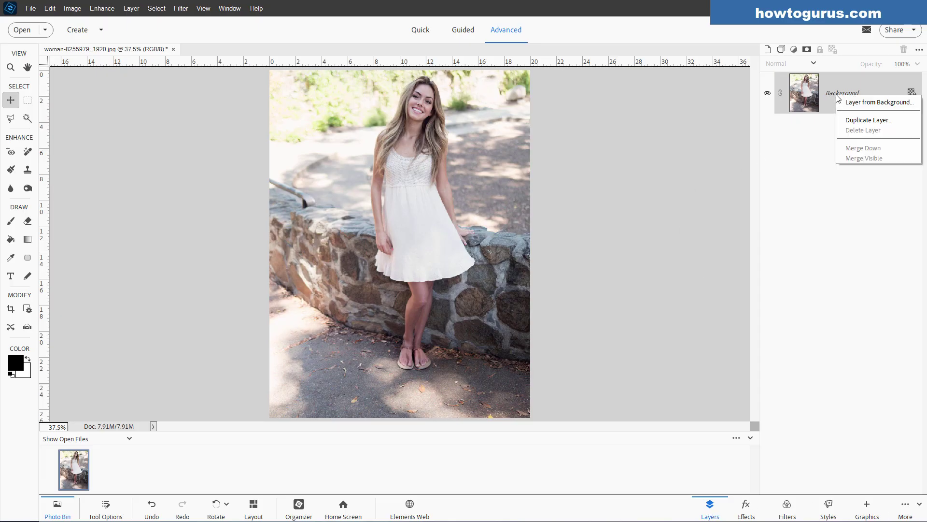
{"action": "left_click", "coordinate": [864, 120]}
{"action": "left_click", "coordinate": [555, 157]}
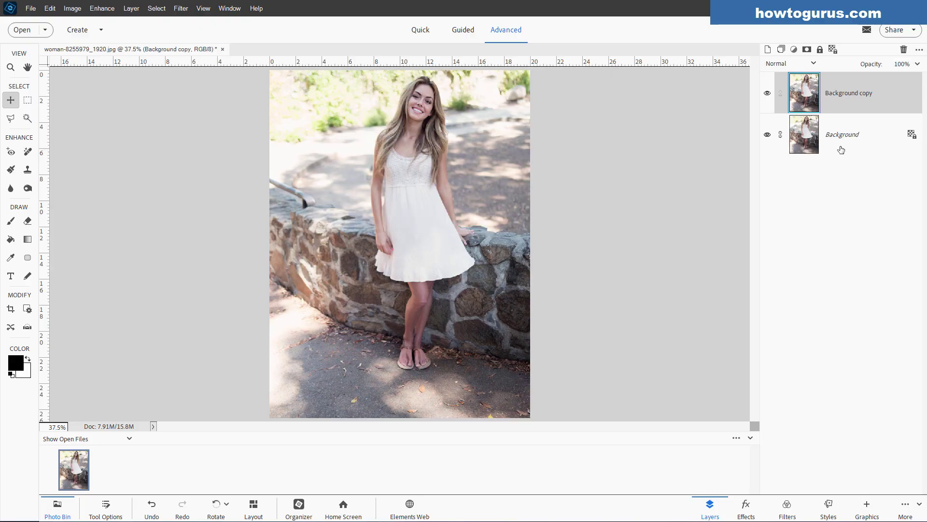
{"action": "left_click", "coordinate": [768, 134]}
Look through the Enhance menu twice, dismissing it without choosing a command.
{"action": "left_click", "coordinate": [102, 8]}
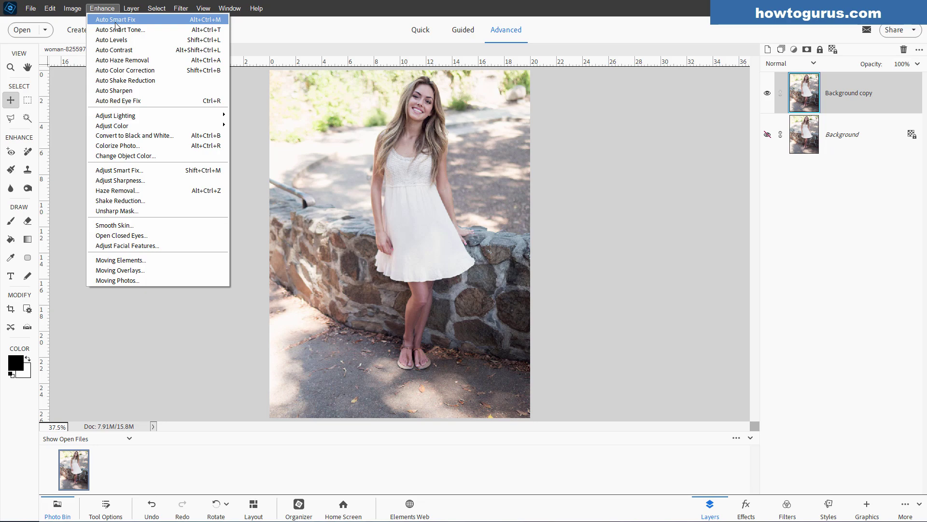
{"action": "left_click", "coordinate": [654, 164]}
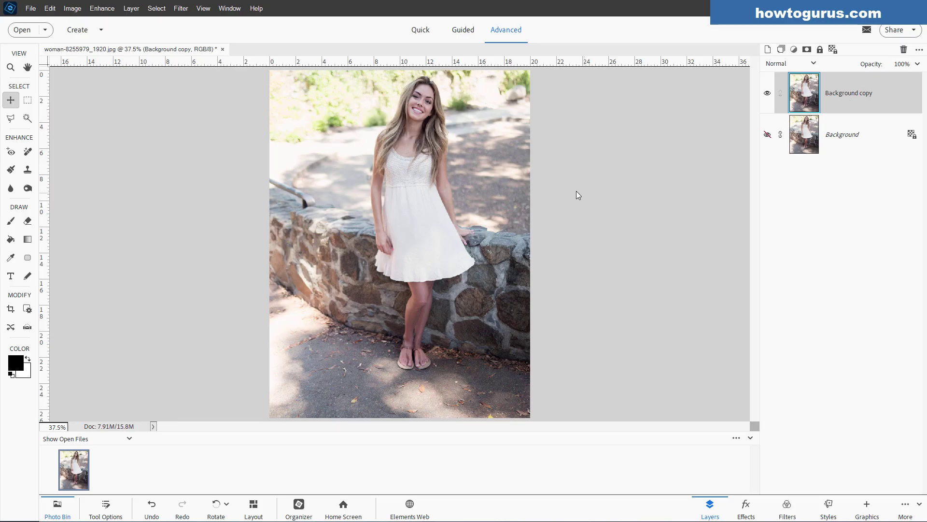
{"action": "left_click", "coordinate": [102, 9]}
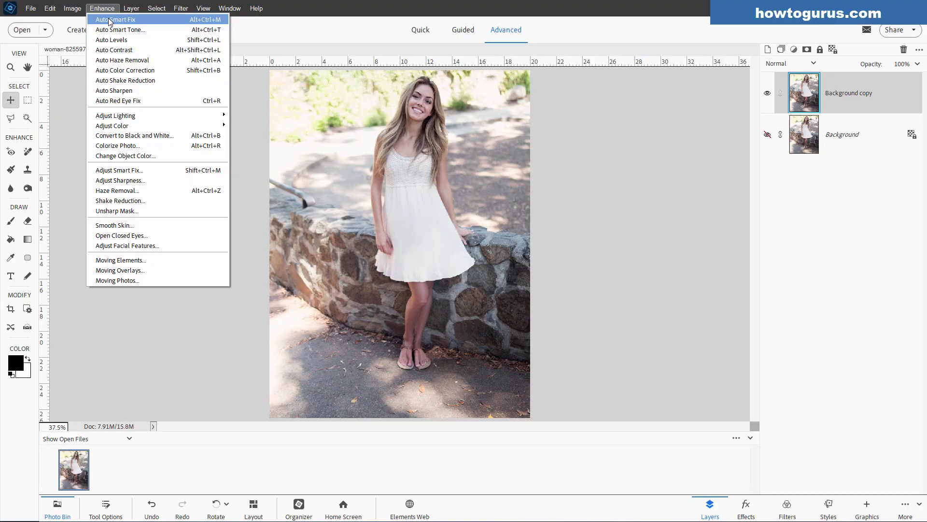
{"action": "left_click", "coordinate": [605, 99]}
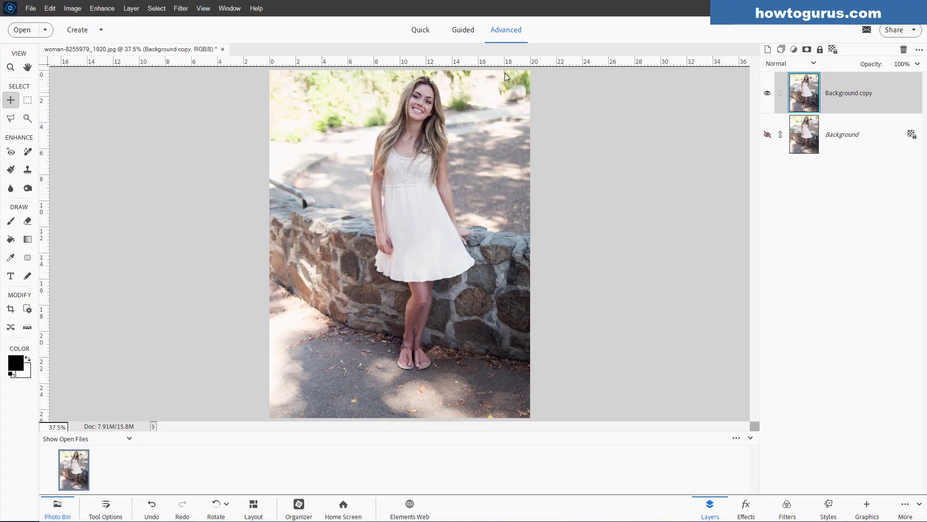
Switch to Quick mode with the Before & After - Horizontal view, then apply Smart Fix.
{"action": "left_click", "coordinate": [421, 30]}
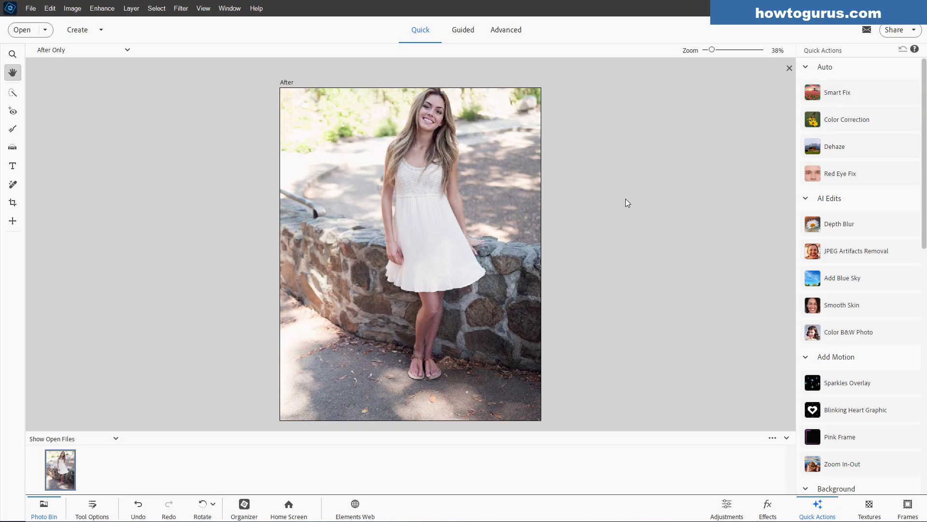
{"action": "left_click", "coordinate": [120, 54]}
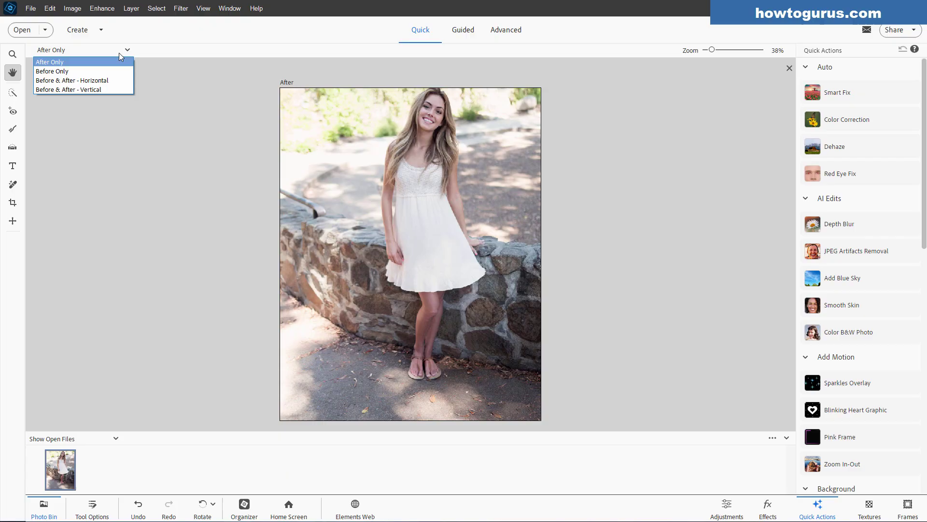
{"action": "left_click", "coordinate": [99, 83]}
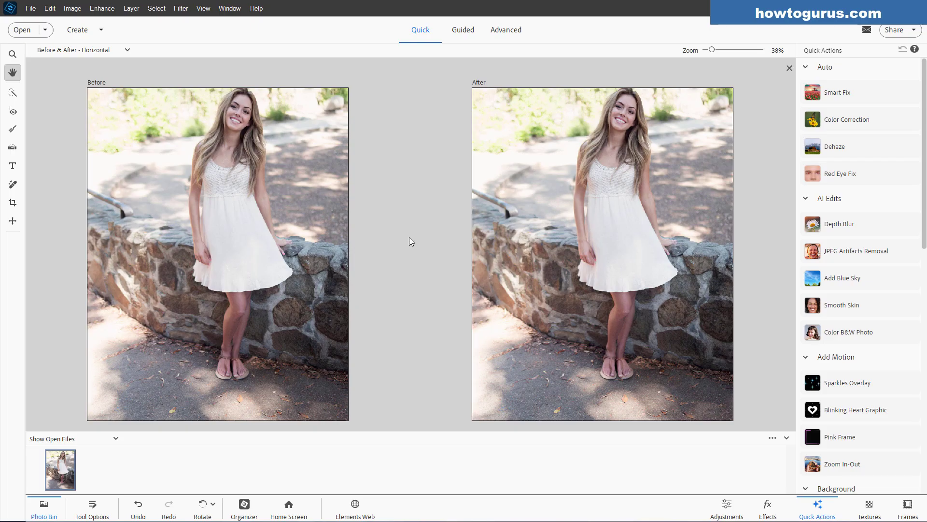
{"action": "left_click", "coordinate": [847, 96]}
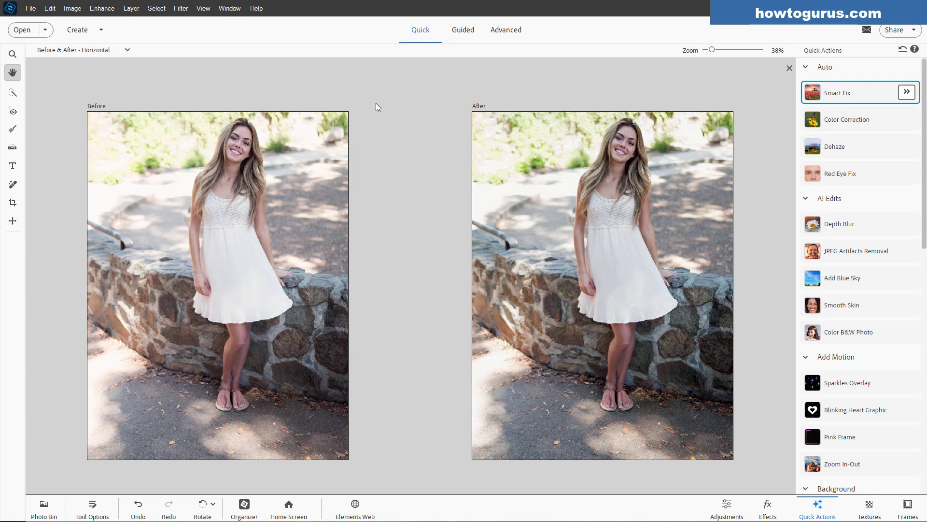
Adjust the Smart Fix Fix Amount slider to about 82% and confirm it.
{"action": "left_click", "coordinate": [907, 93]}
{"action": "left_click_drag", "start_coordinate": [652, 195], "coordinate": [685, 204]}
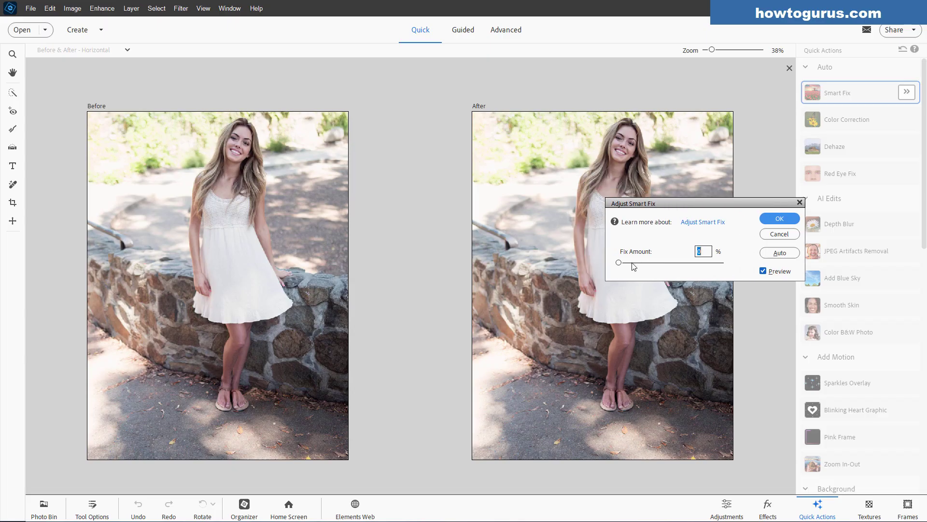
{"action": "left_click_drag", "start_coordinate": [625, 266], "coordinate": [679, 268]}
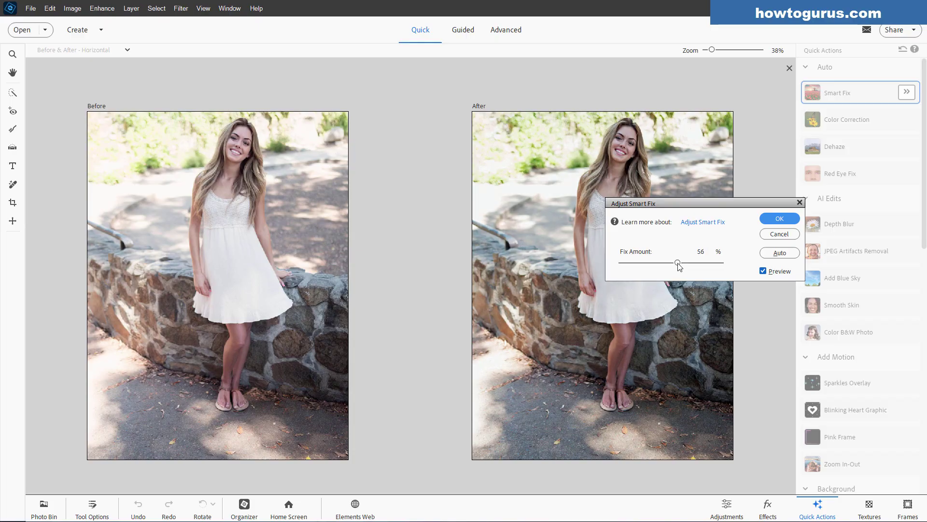
{"action": "left_click_drag", "start_coordinate": [679, 267], "coordinate": [701, 263]}
{"action": "left_click_drag", "start_coordinate": [695, 208], "coordinate": [775, 257]}
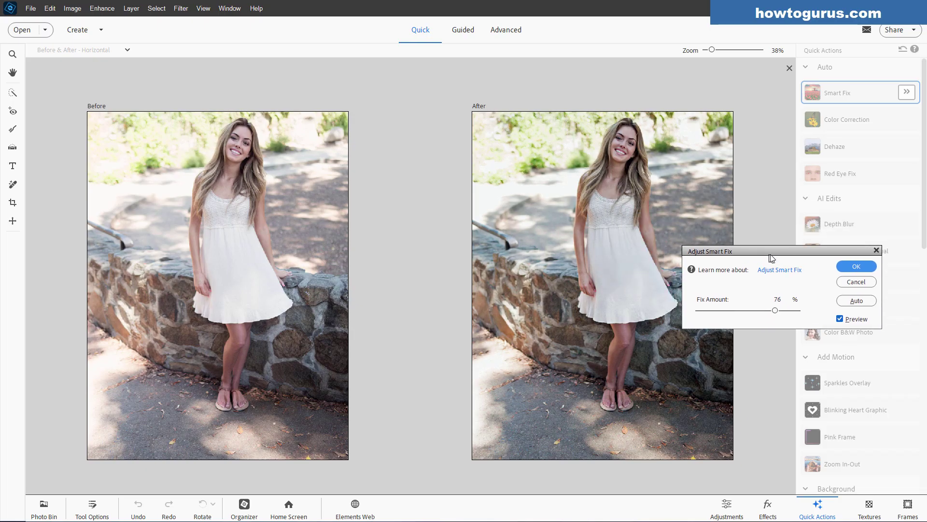
{"action": "mouse_move", "coordinate": [777, 310]}
{"action": "left_mouse_down"}
{"action": "mouse_move", "coordinate": [730, 313]}
{"action": "mouse_move", "coordinate": [780, 314]}
{"action": "left_mouse_up"}
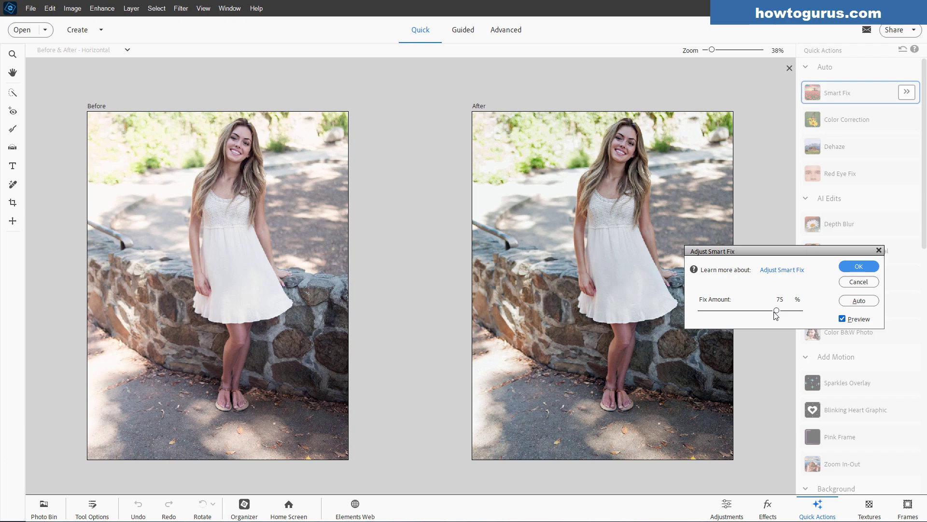
{"action": "left_click_drag", "start_coordinate": [769, 314], "coordinate": [786, 312]}
{"action": "left_click", "coordinate": [858, 266]}
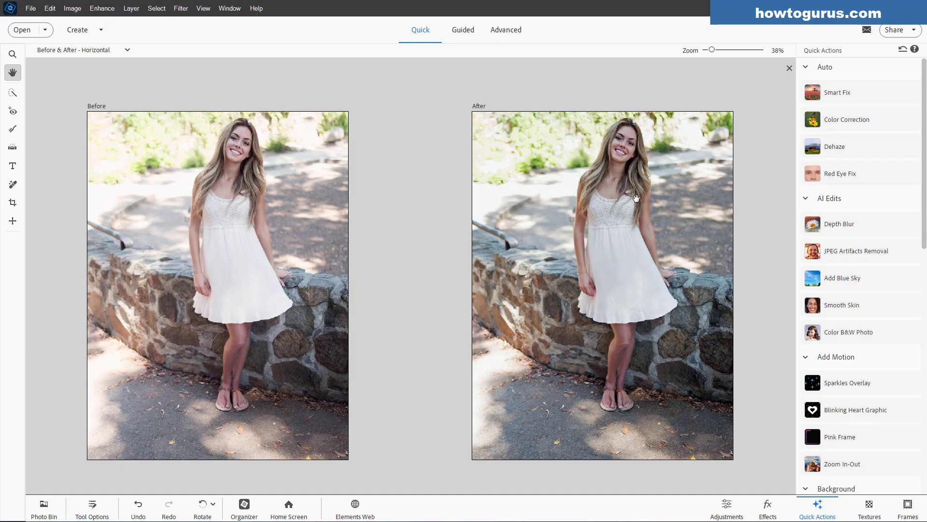
{"action": "left_click", "coordinate": [505, 31]}
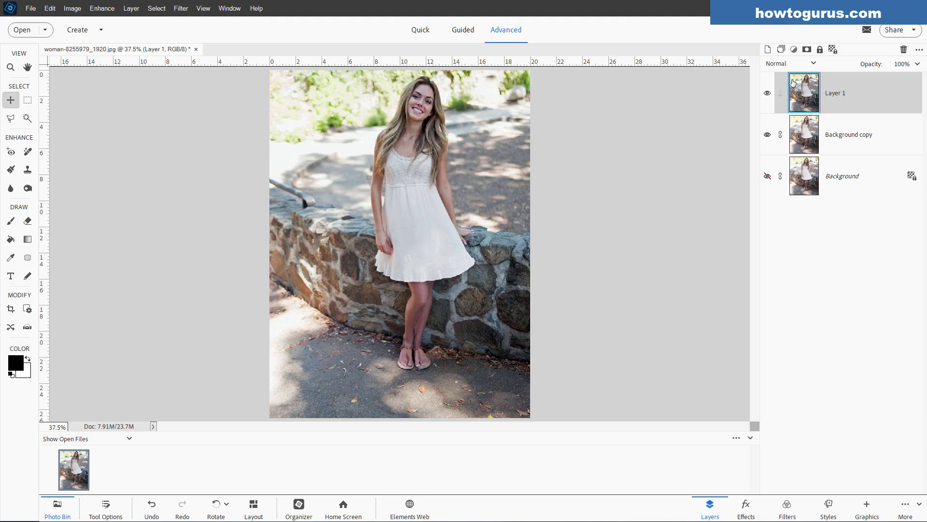
{"action": "left_click", "coordinate": [767, 94]}
{"action": "left_click", "coordinate": [768, 94]}
{"action": "left_click", "coordinate": [767, 94]}
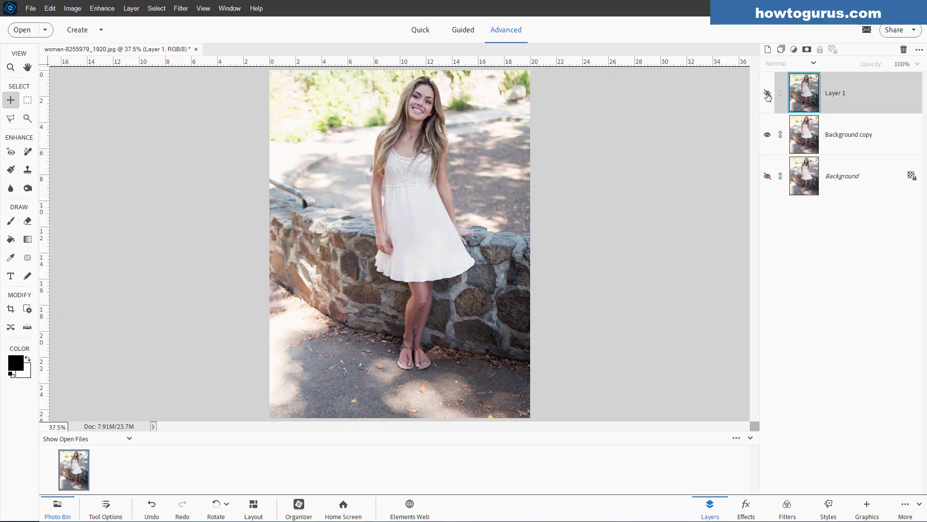
{"action": "left_click", "coordinate": [767, 94]}
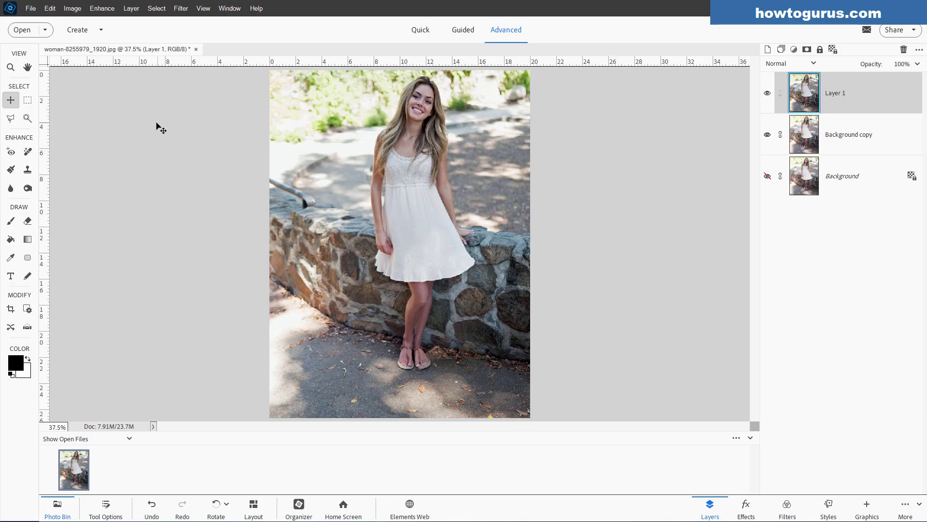
Open Enhance > Adjust Lighting > Shadows/Highlights, setting Lighten Shadows 53% and Midtone Contrast +31%.
{"action": "left_click", "coordinate": [103, 9]}
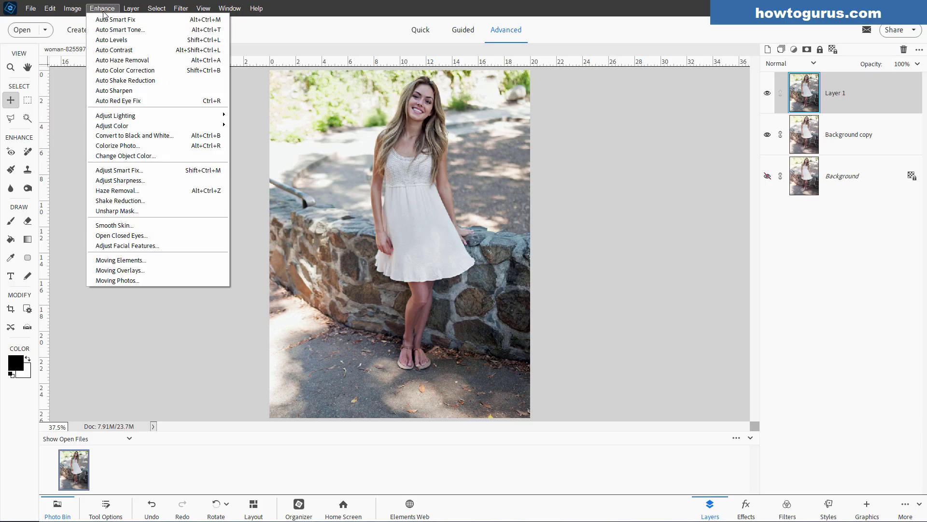
{"action": "mouse_move", "coordinate": [154, 116]}
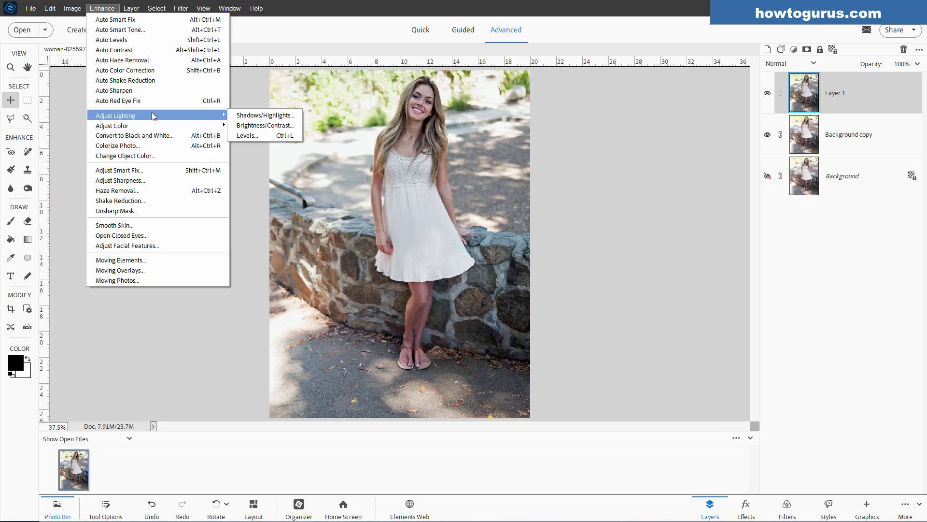
{"action": "left_click", "coordinate": [248, 116]}
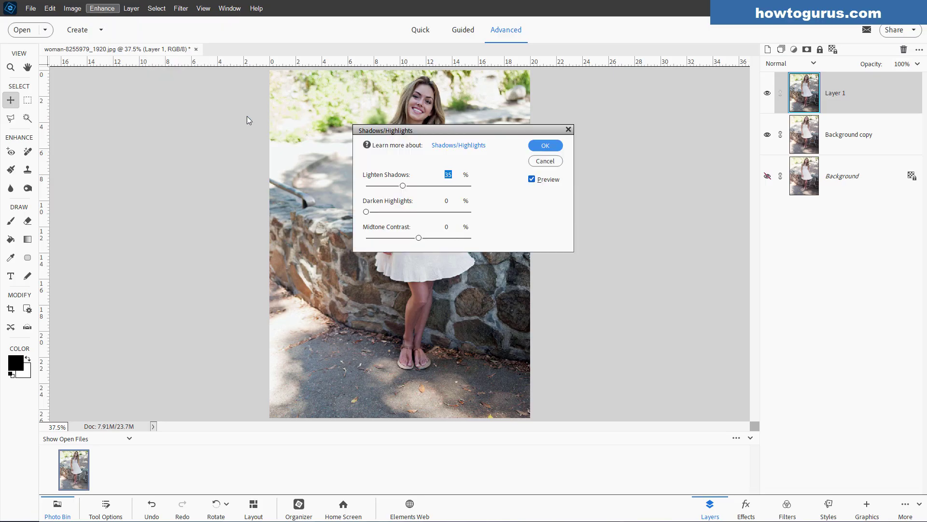
{"action": "left_click_drag", "start_coordinate": [438, 129], "coordinate": [623, 141]}
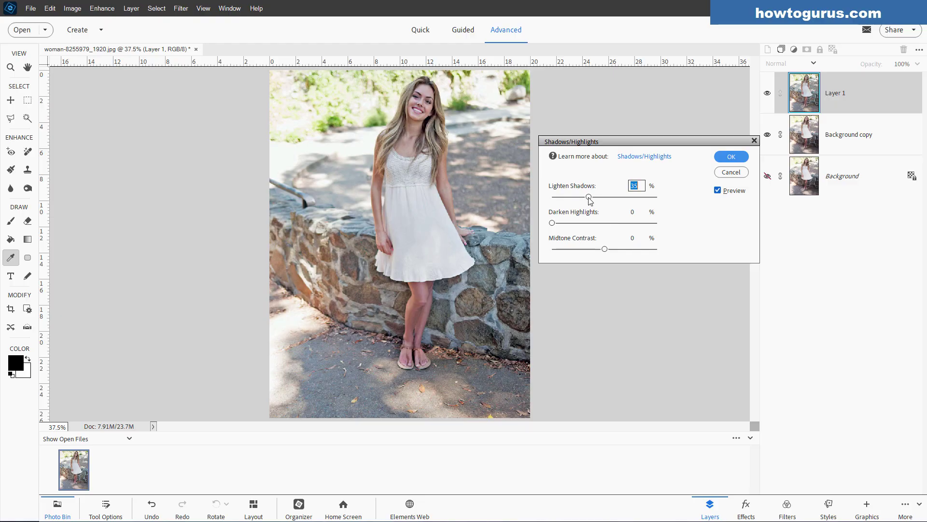
{"action": "left_click_drag", "start_coordinate": [589, 197], "coordinate": [608, 200]}
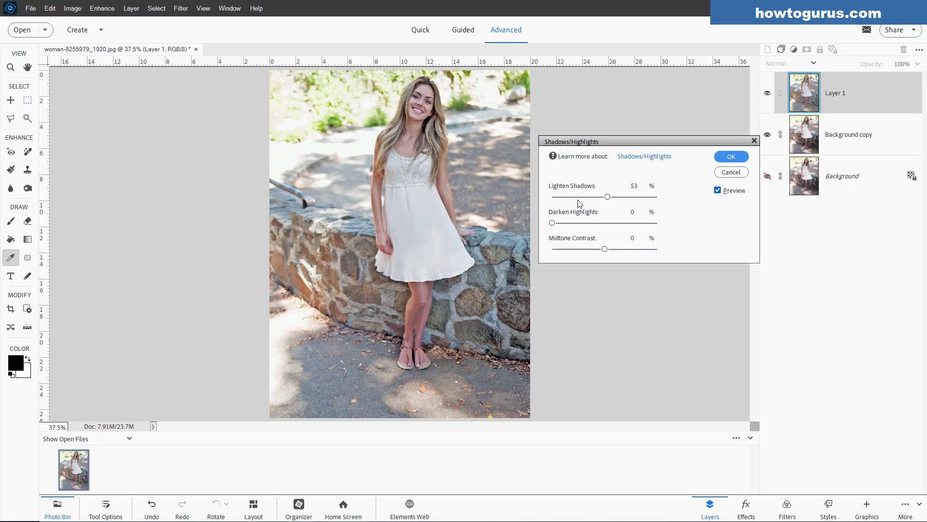
{"action": "mouse_move", "coordinate": [604, 249]}
{"action": "left_mouse_down"}
{"action": "mouse_move", "coordinate": [583, 255]}
{"action": "mouse_move", "coordinate": [621, 249]}
{"action": "left_mouse_up"}
Compare the Shadows/Highlights preview against the original, then apply the adjustment.
{"action": "left_click", "coordinate": [718, 190]}
{"action": "left_click", "coordinate": [718, 190]}
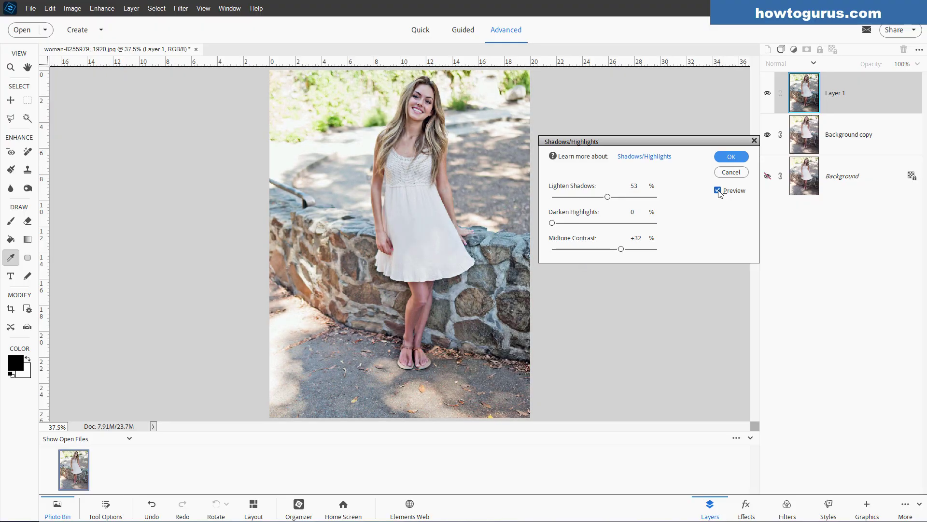
{"action": "left_click", "coordinate": [717, 191]}
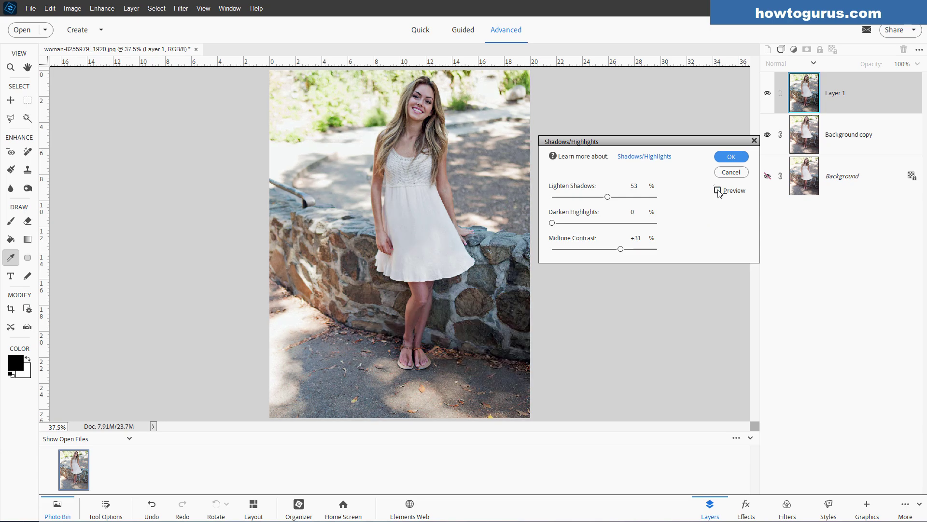
{"action": "left_click", "coordinate": [717, 190]}
{"action": "left_click", "coordinate": [718, 191]}
{"action": "left_click", "coordinate": [718, 190]}
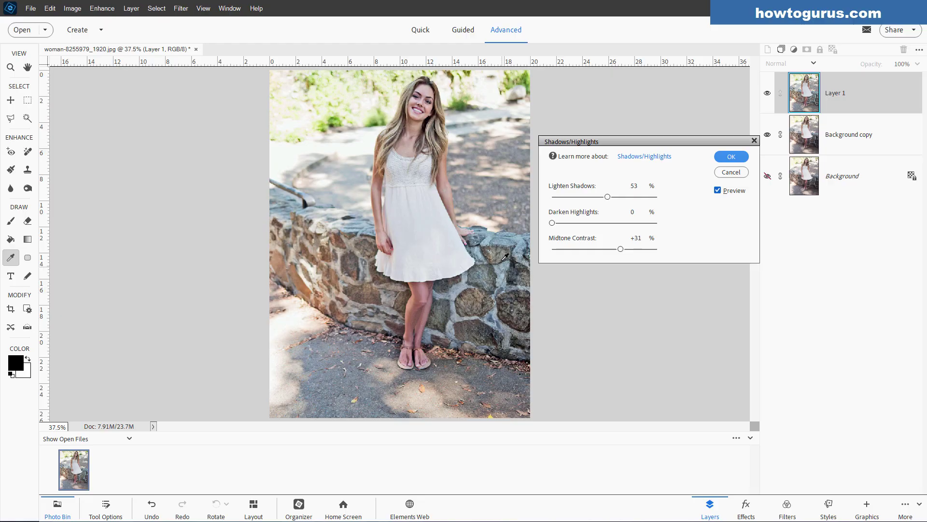
{"action": "left_click", "coordinate": [730, 156]}
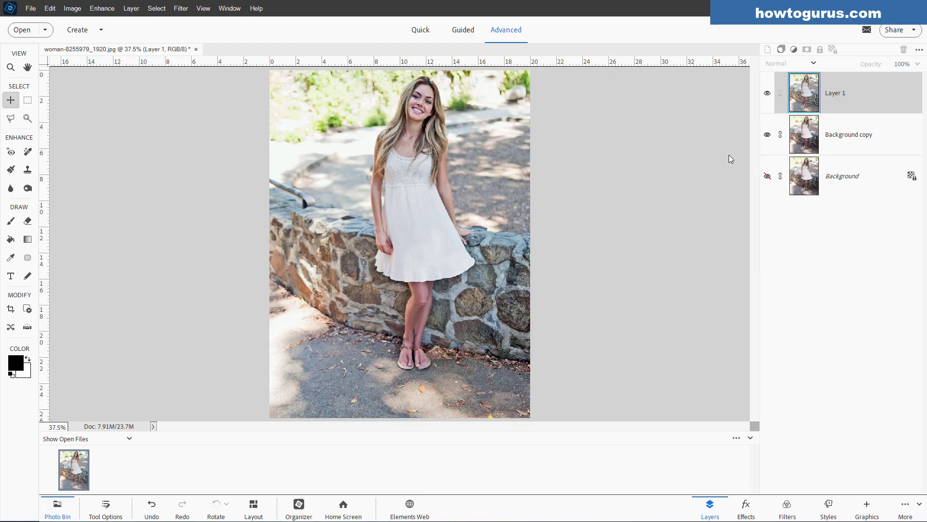
Toggle Layer 1's visibility to compare versions, leaving Layer 1 hidden.
{"action": "left_click", "coordinate": [768, 94]}
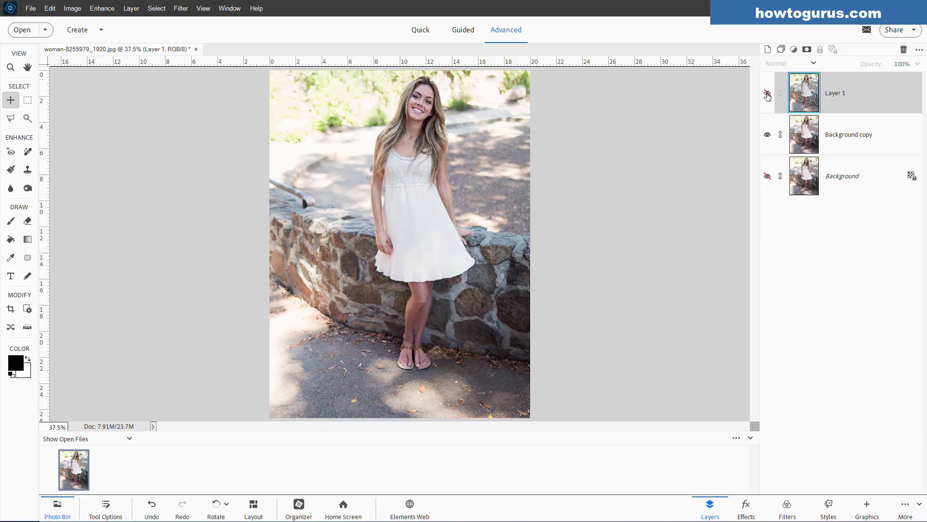
{"action": "left_click", "coordinate": [767, 94]}
{"action": "left_click", "coordinate": [768, 94]}
{"action": "left_click", "coordinate": [767, 95]}
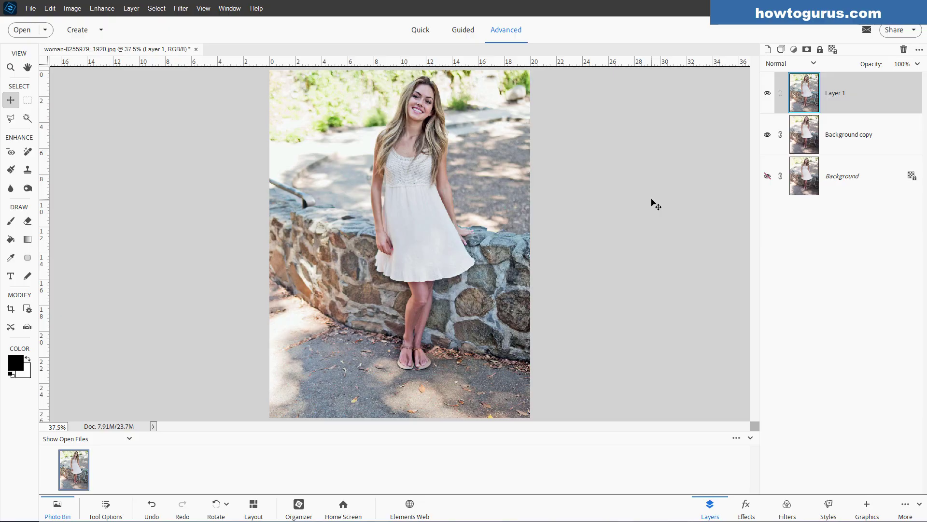
{"action": "left_click", "coordinate": [768, 95]}
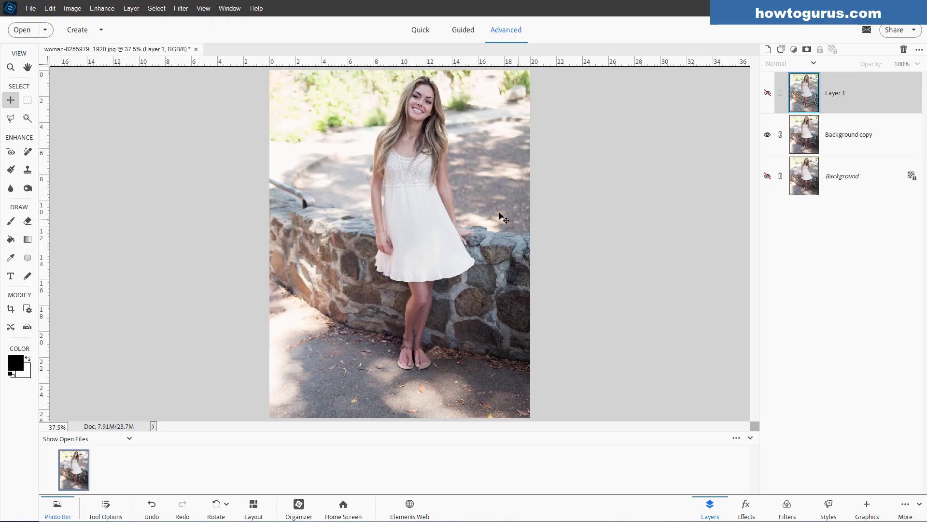
Browse Layer > New Adjustment Layer without choosing anything, then make Layer 1 visible.
{"action": "left_click", "coordinate": [132, 9]}
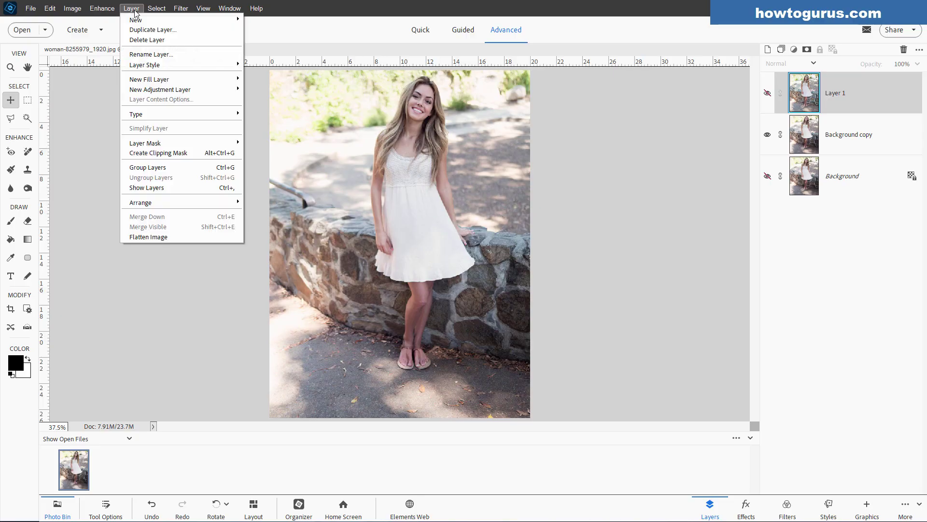
{"action": "mouse_move", "coordinate": [148, 89]}
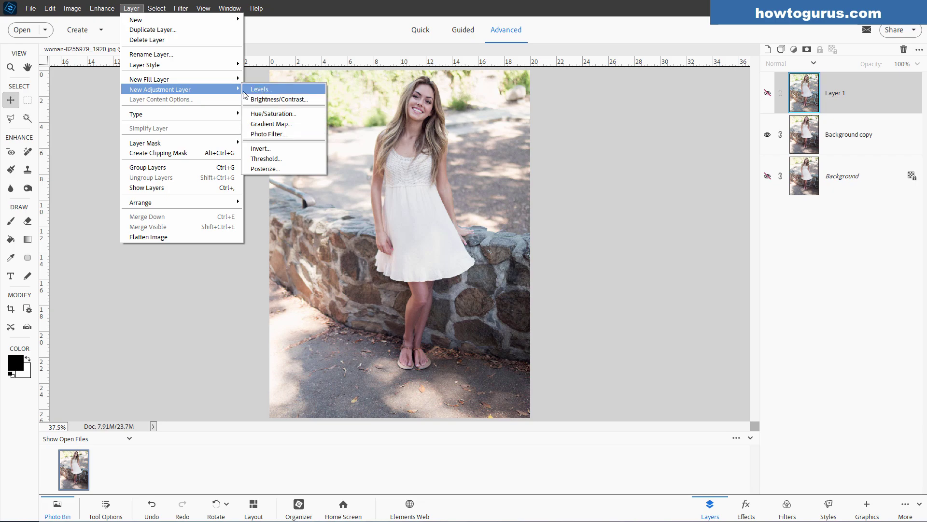
{"action": "left_click", "coordinate": [592, 180]}
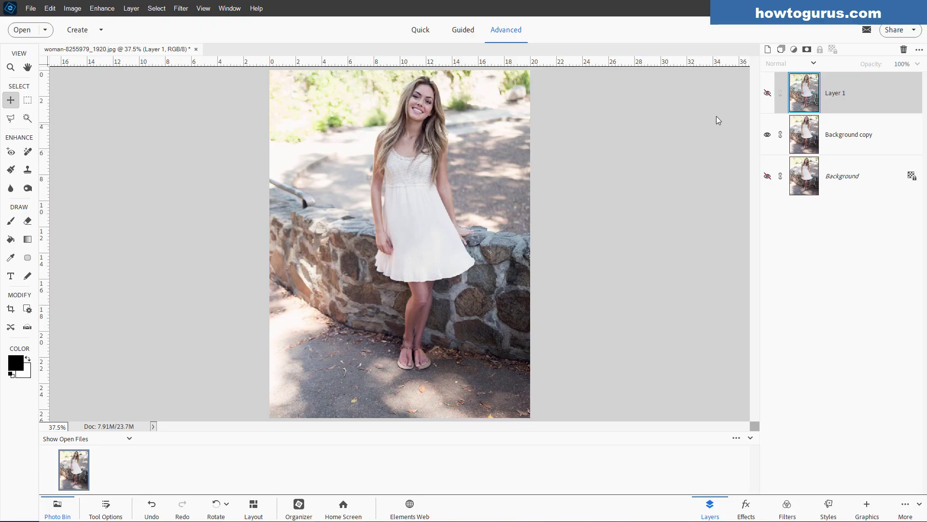
{"action": "left_click", "coordinate": [768, 93]}
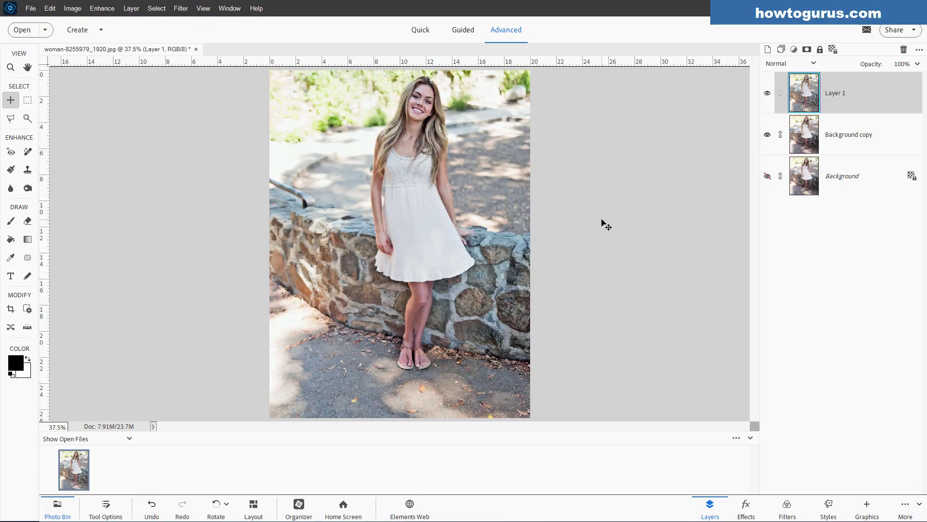